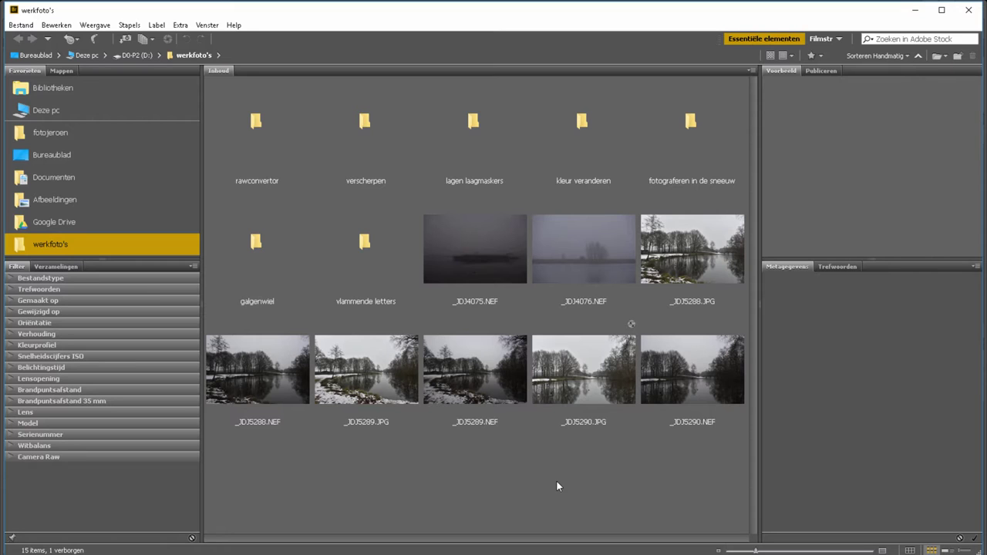
Red-label _JDJ5288.NEF and _JDJ5289.JPG, filter Bridge to the Select label, and enlarge the thumbnails.
drag(390, 429, 264, 386)
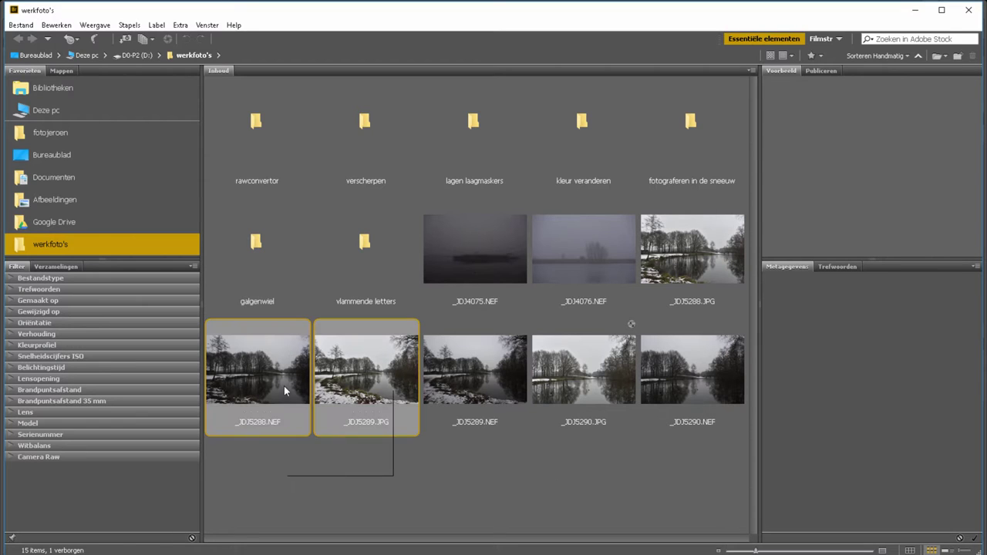
key(ctrl+6)
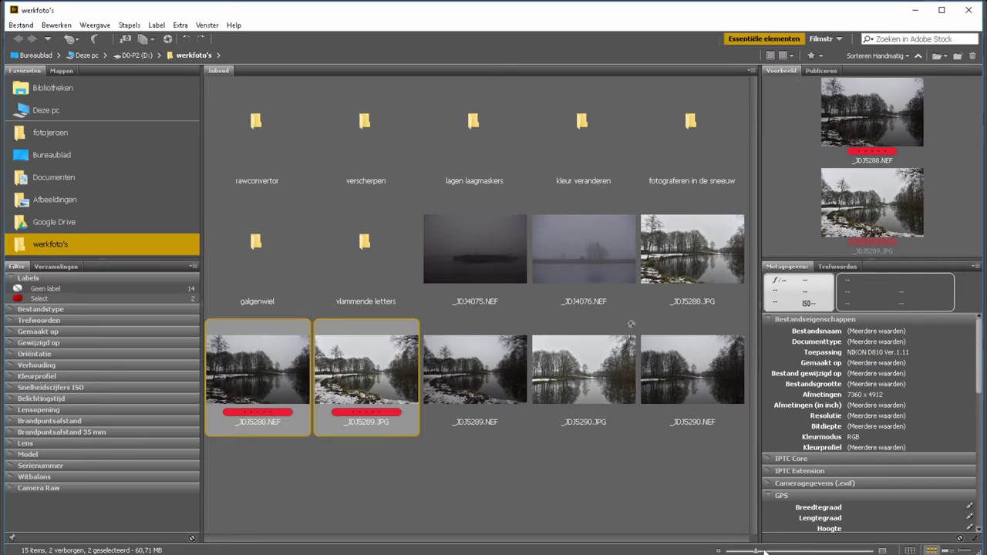
click(86, 297)
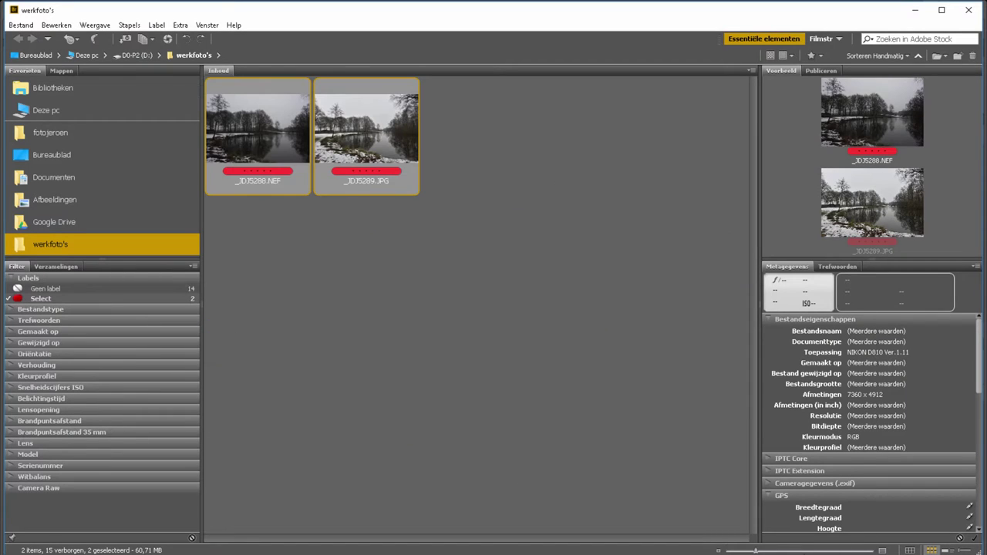
click(800, 551)
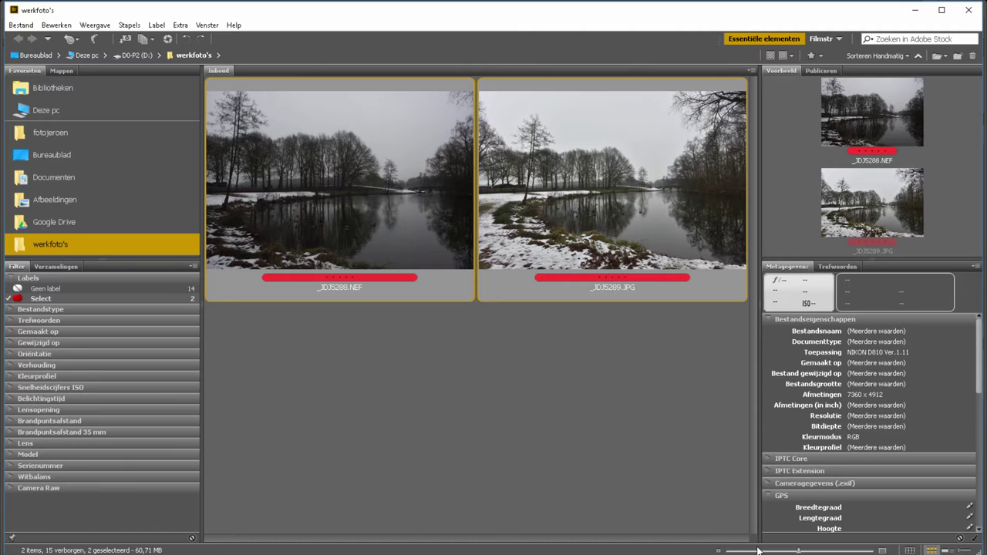
Open _JDJ5289.JPG in Camera Raw from Bridge.
click(617, 199)
right_click(615, 201)
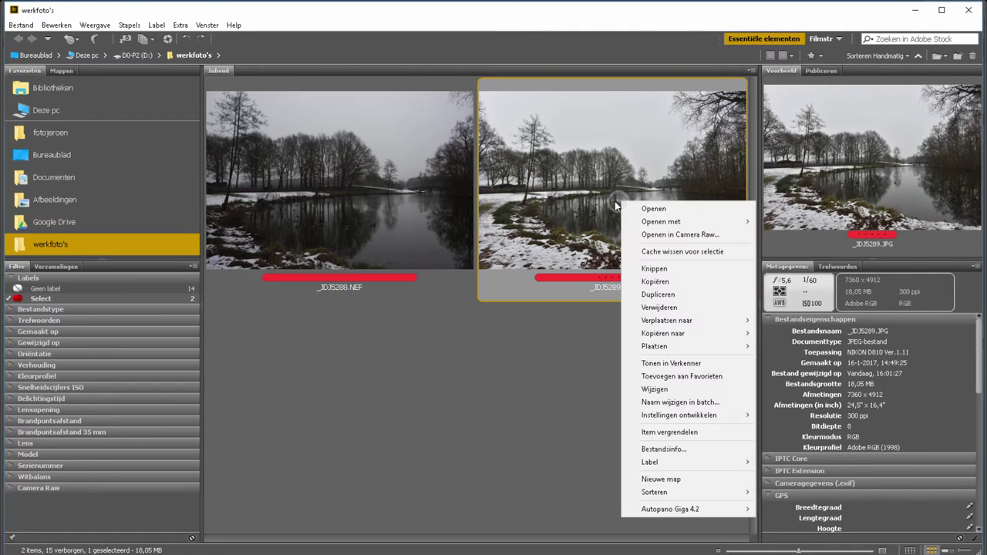
click(698, 235)
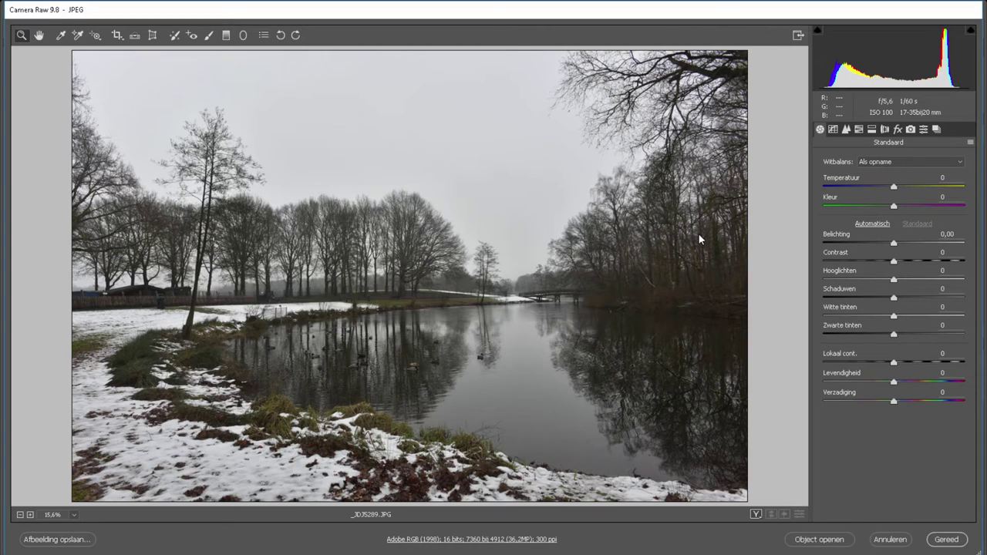
Set Hooglichten -18, Schaduwen +38 and Contrast +33, then open the photo as a smart object.
drag(894, 279, 825, 288)
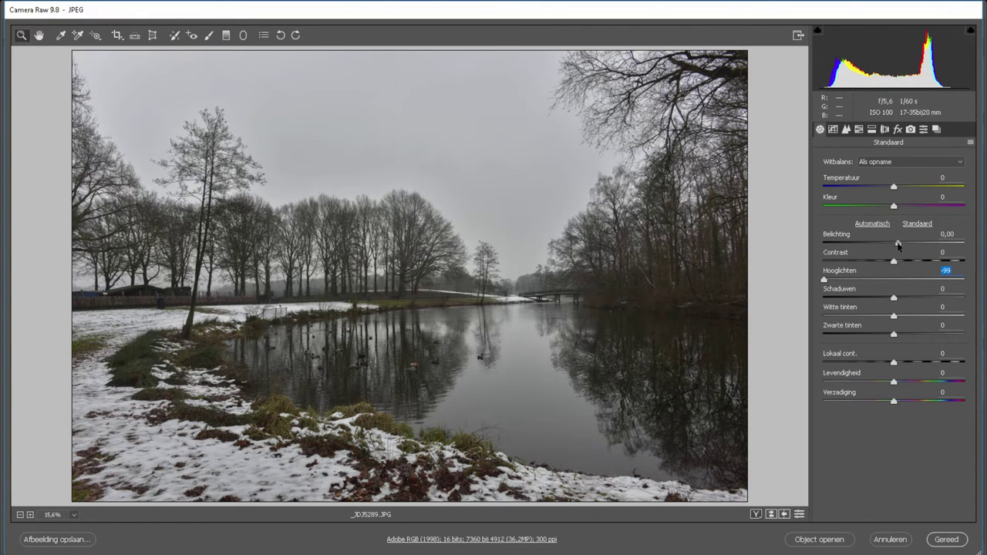
drag(894, 243, 898, 243)
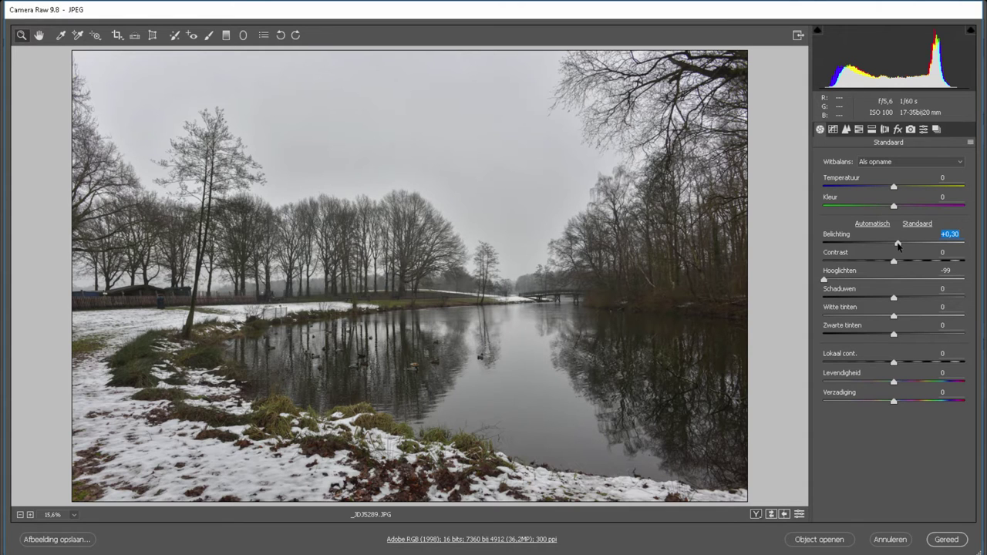
drag(894, 298, 919, 298)
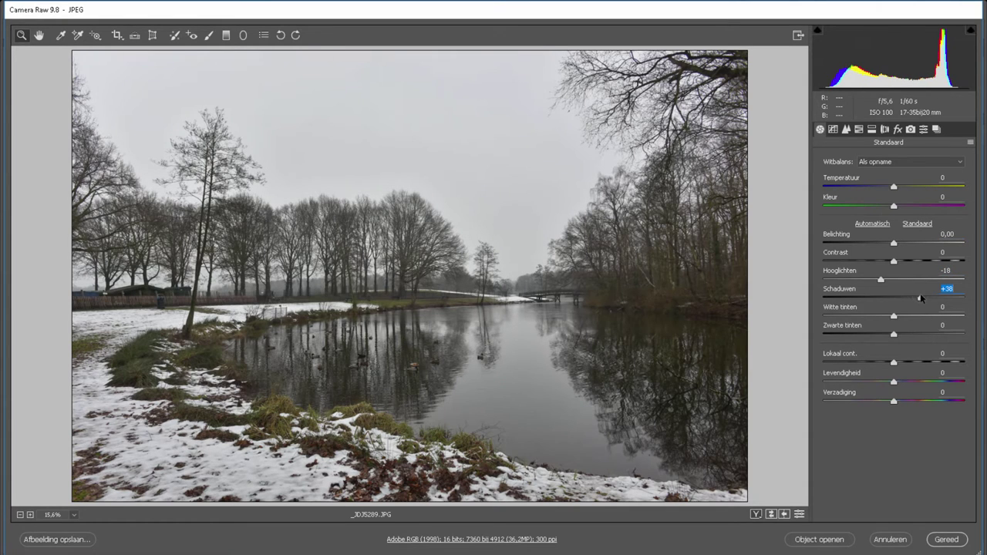
drag(894, 262, 917, 262)
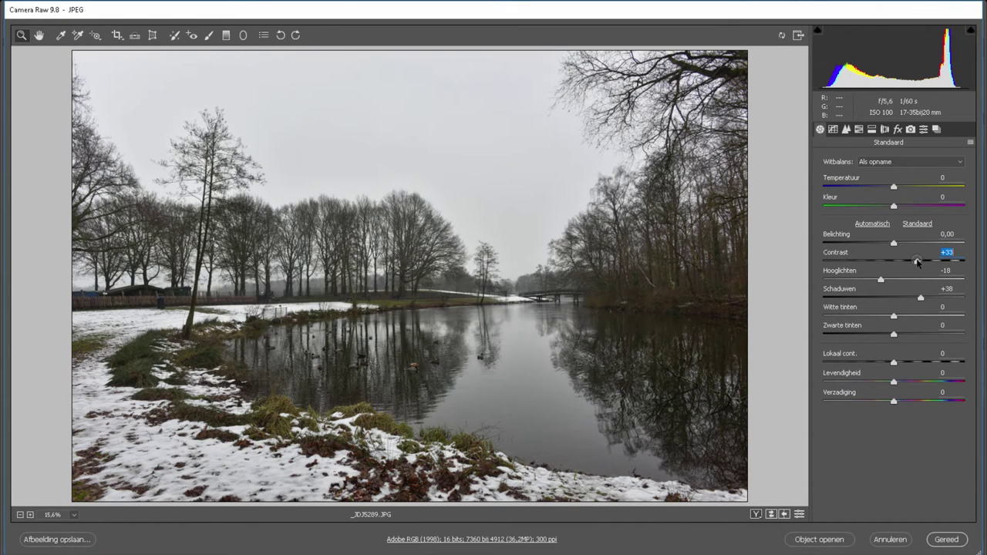
click(823, 541)
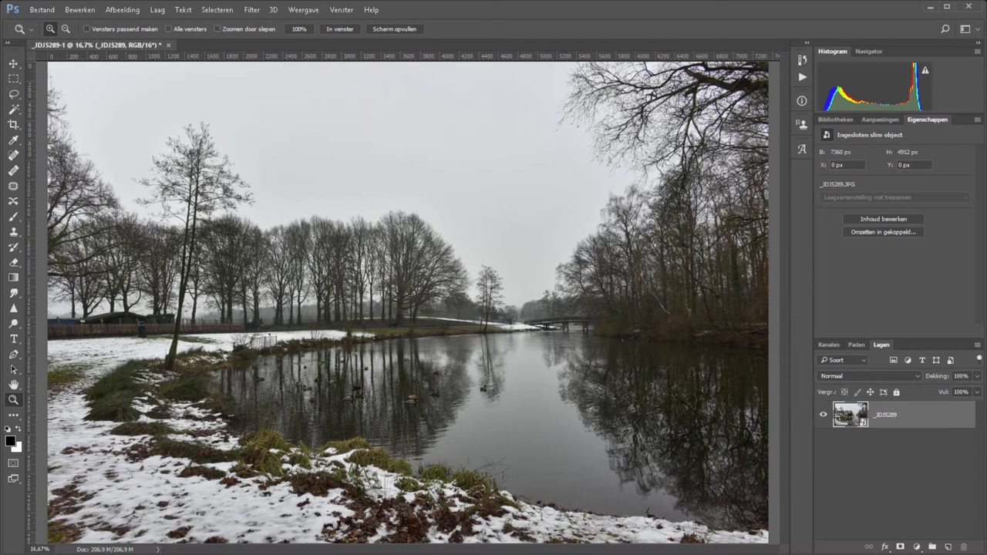
Reopen the smart object's Camera Raw settings and set Zwarte tinten to -13.
double_click(849, 416)
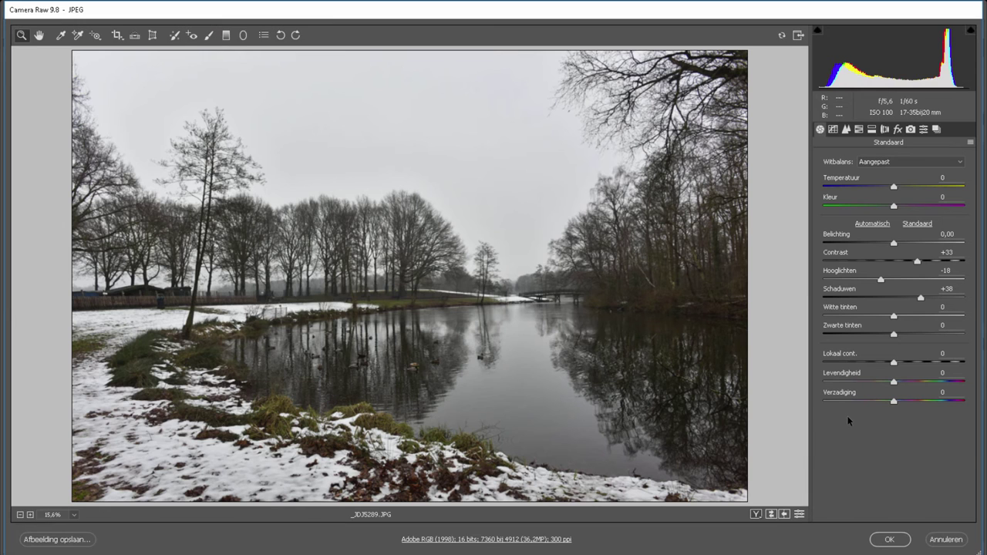
drag(893, 334, 885, 334)
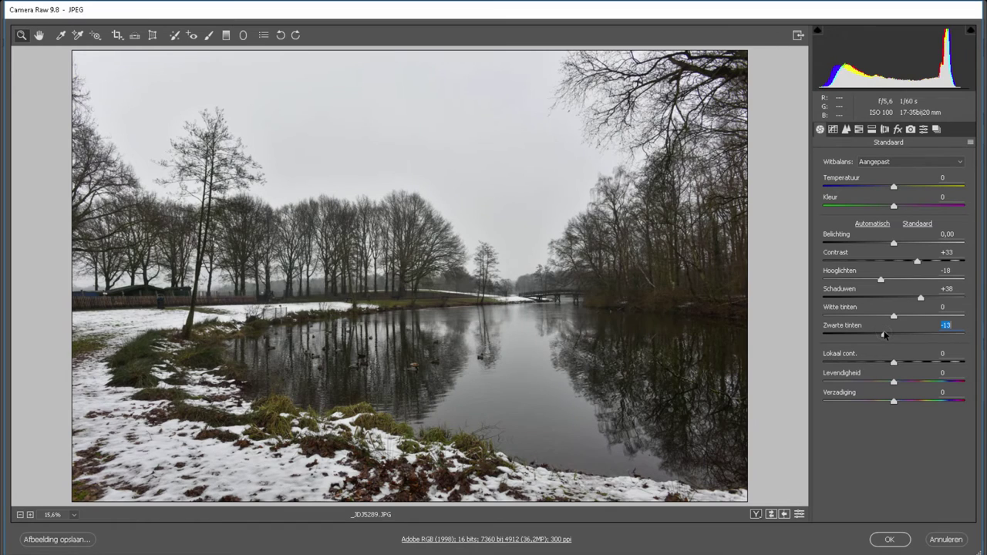
click(891, 542)
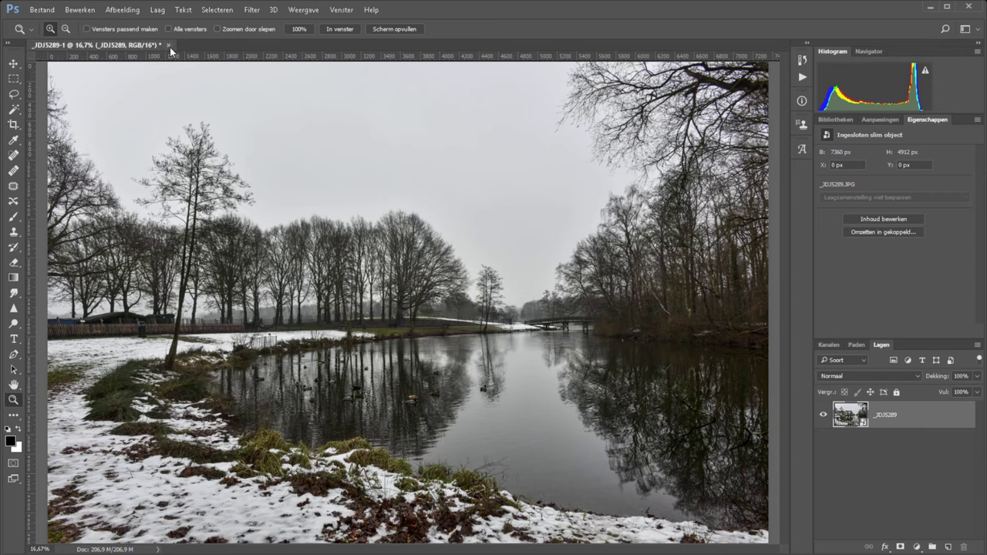
Close the _JDJ5289 document without saving and show unlabelled photos in Bridge again.
click(169, 46)
click(496, 218)
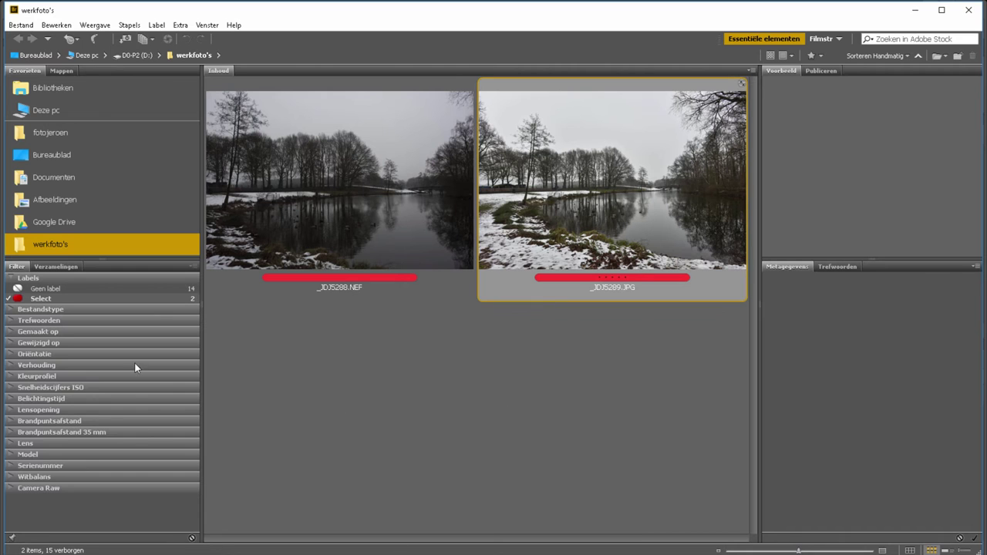
click(46, 288)
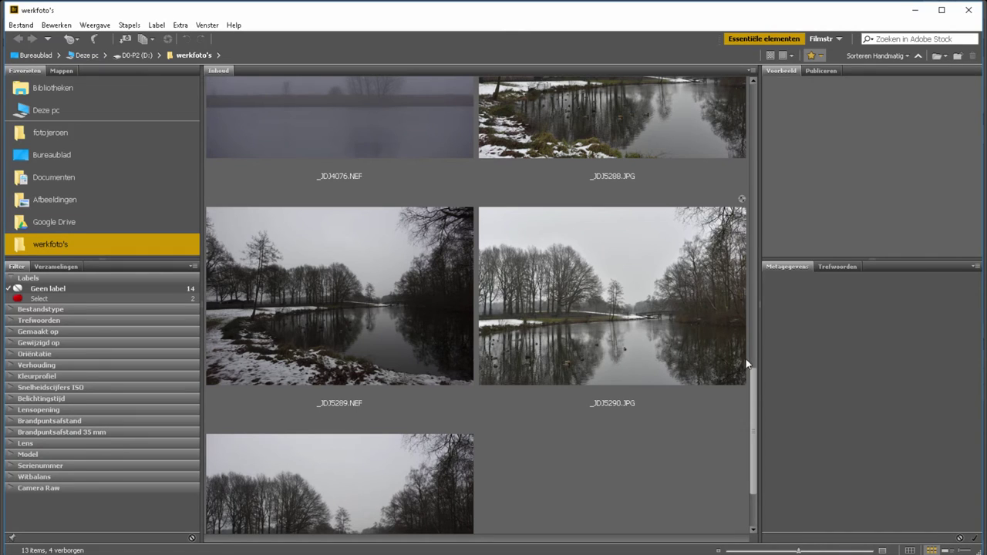
Open _JDJ5288.JPG in Photoshop from Bridge.
drag(752, 395, 765, 337)
click(593, 280)
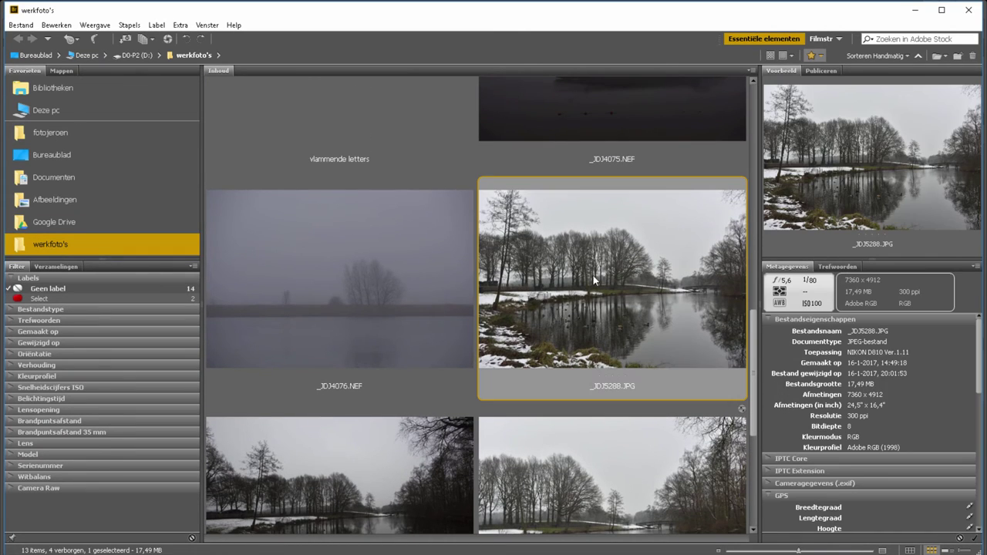
right_click(592, 288)
click(745, 299)
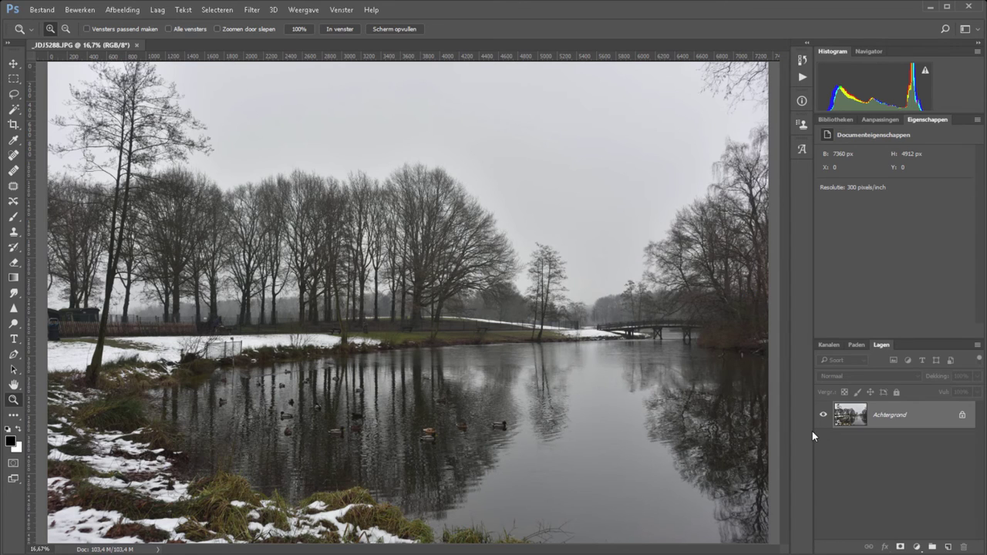
Make the Achtergrond layer a smart object with a Camera Raw filter: Hooglichten -40, Schaduwen +51, Contrast +34.
right_click(931, 417)
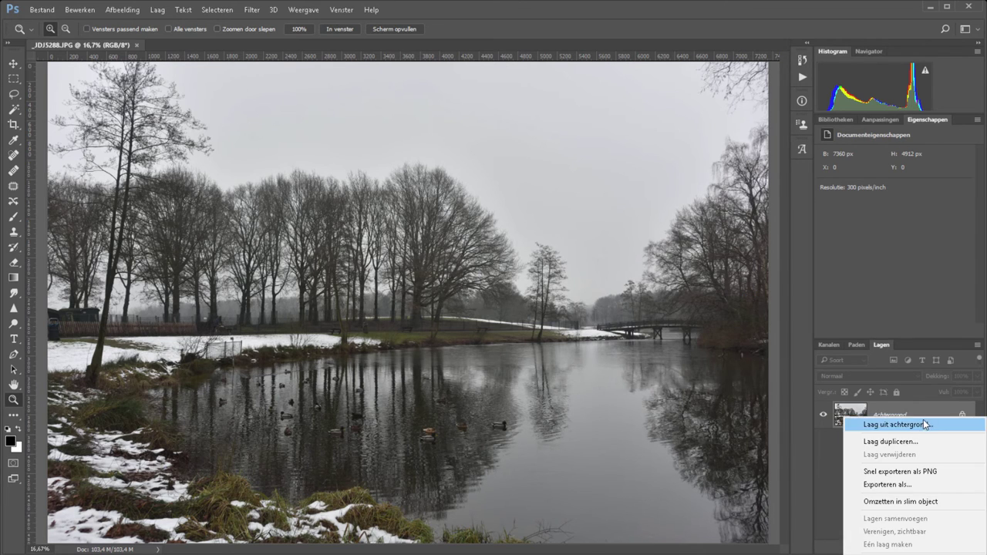
click(909, 503)
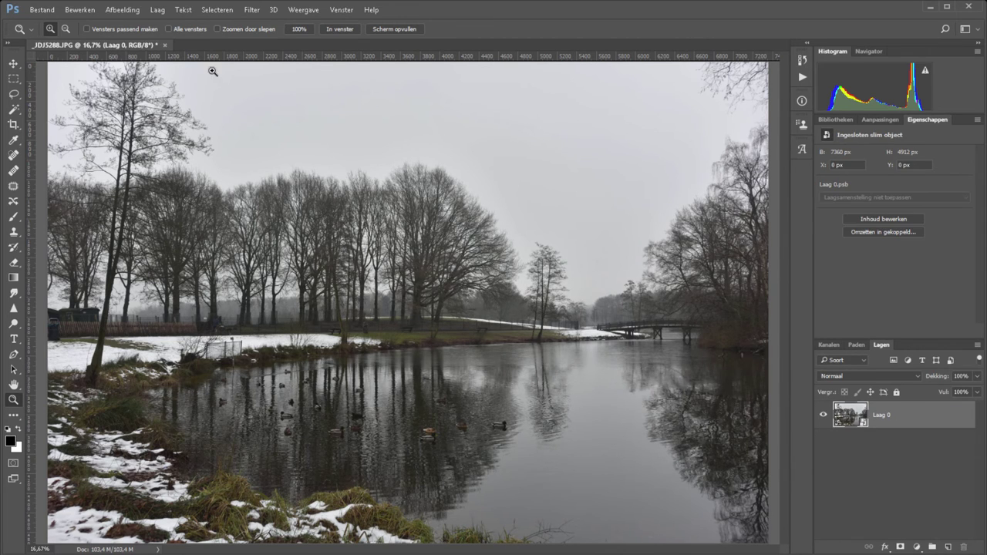
click(251, 9)
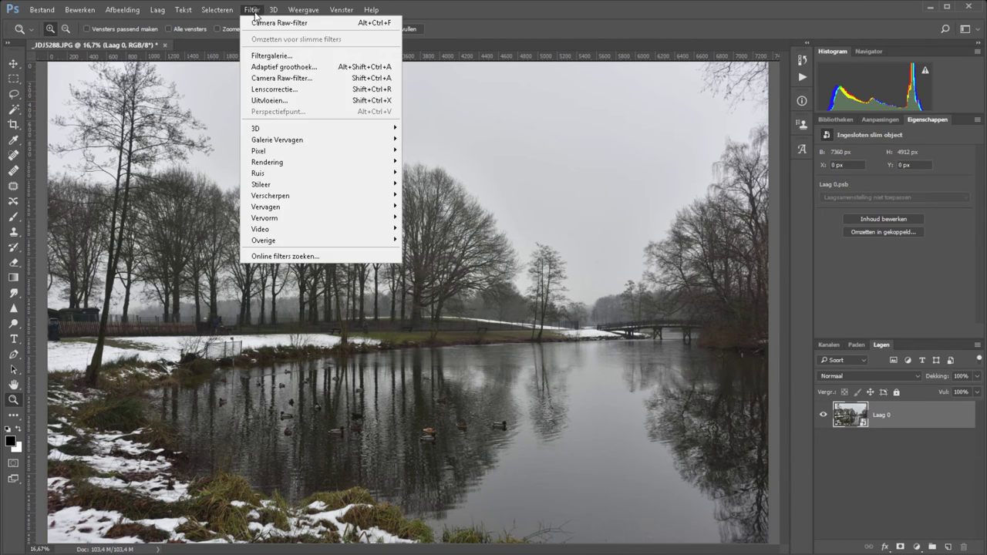
click(306, 79)
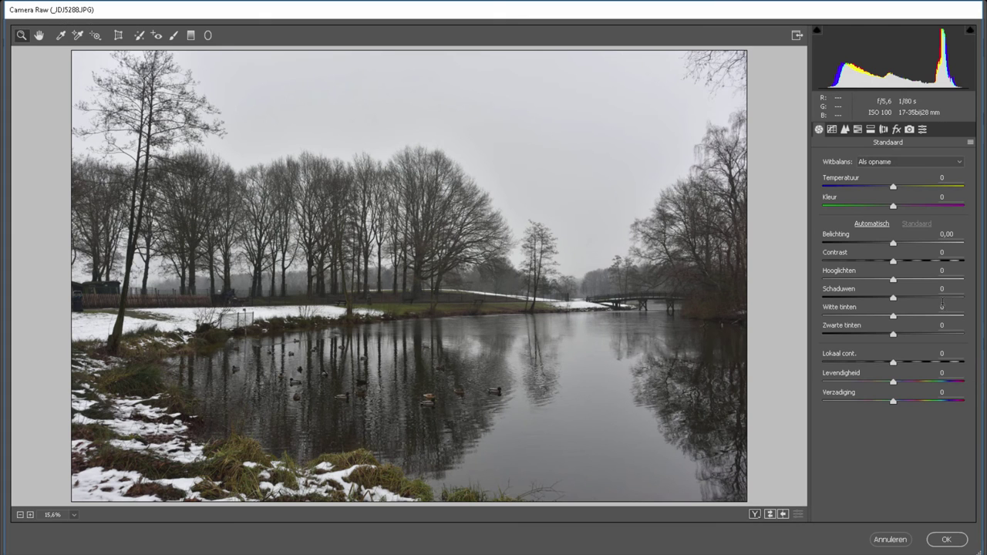
mouse_move(893, 279)
mouse_down()
mouse_move(865, 281)
mouse_move(929, 298)
mouse_up()
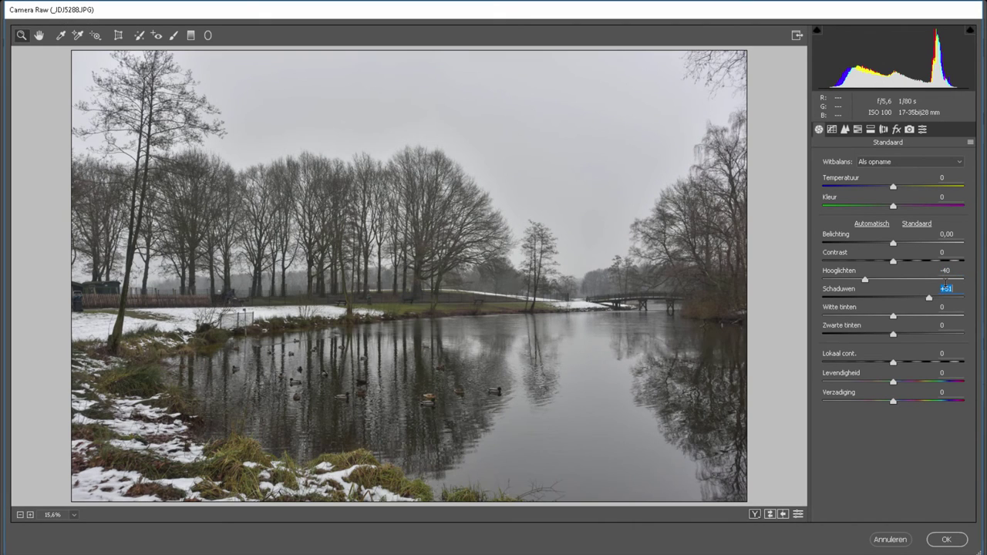
drag(893, 262, 918, 261)
drag(893, 334, 919, 362)
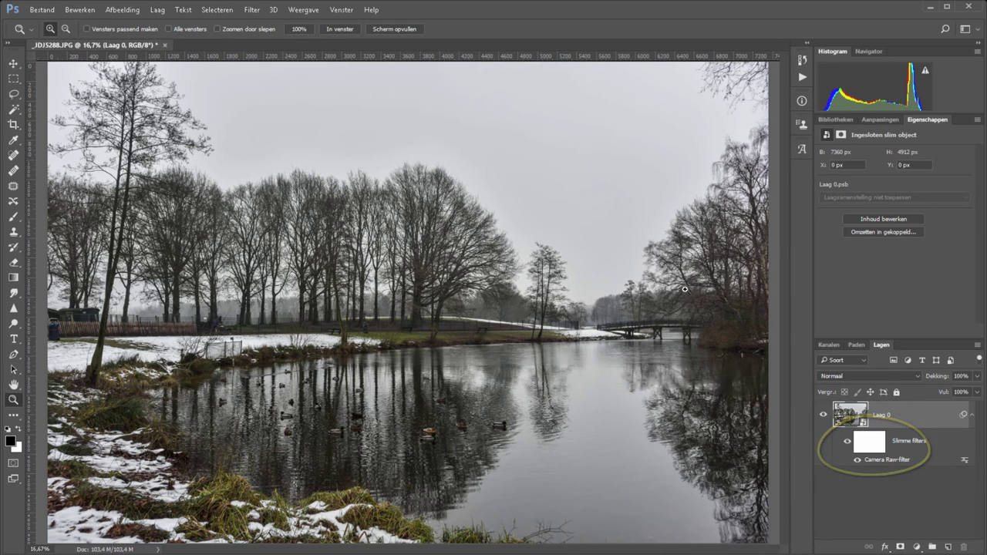
Re-edit the Camera Raw smart filter on Laag 0 to Hooglichten -14 and Contrast +14.
click(870, 443)
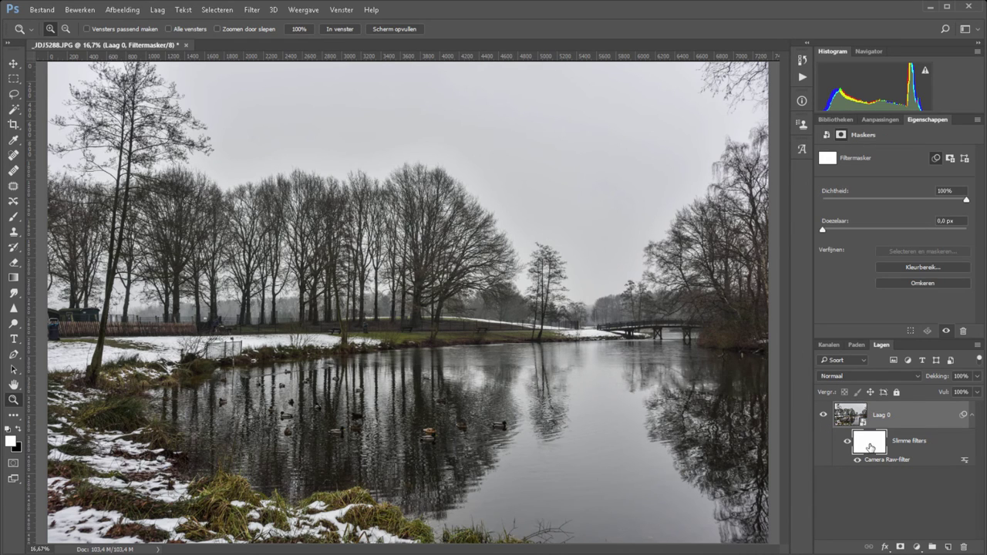
double_click(880, 460)
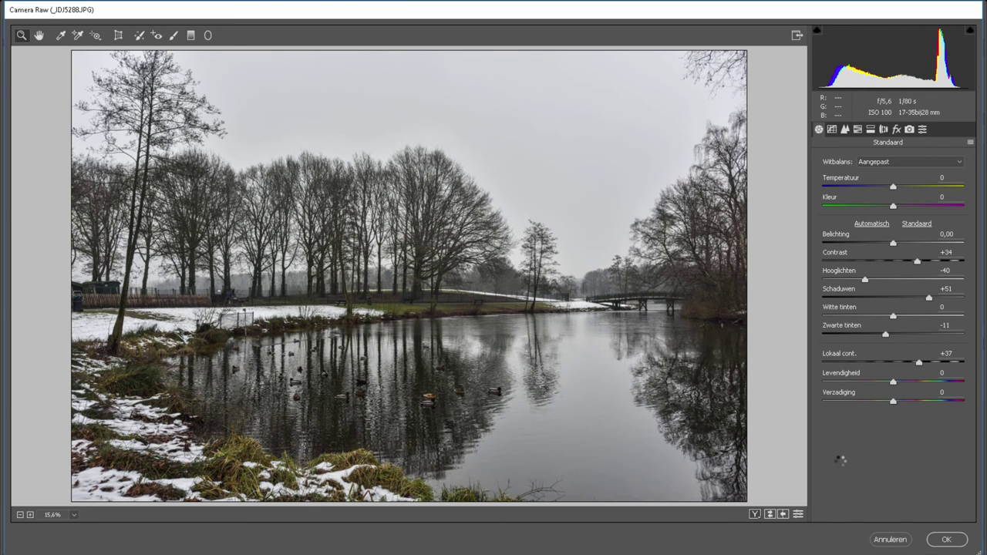
mouse_move(865, 279)
mouse_down()
mouse_move(883, 281)
mouse_move(905, 263)
mouse_up()
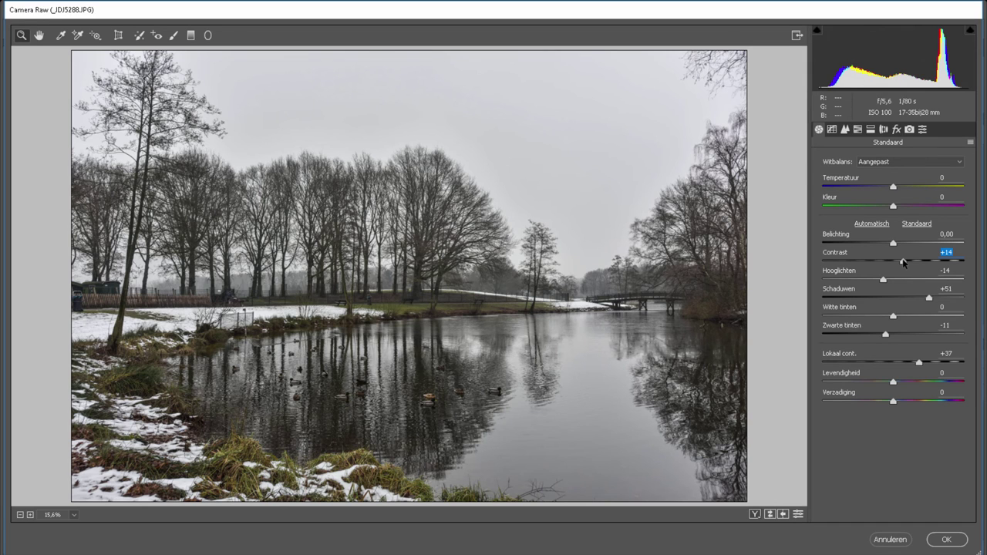
click(946, 539)
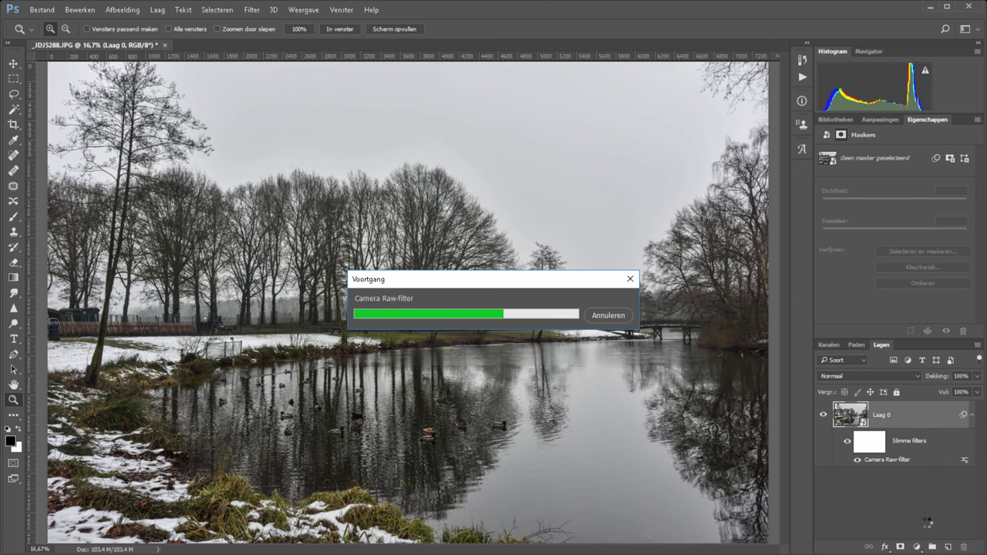